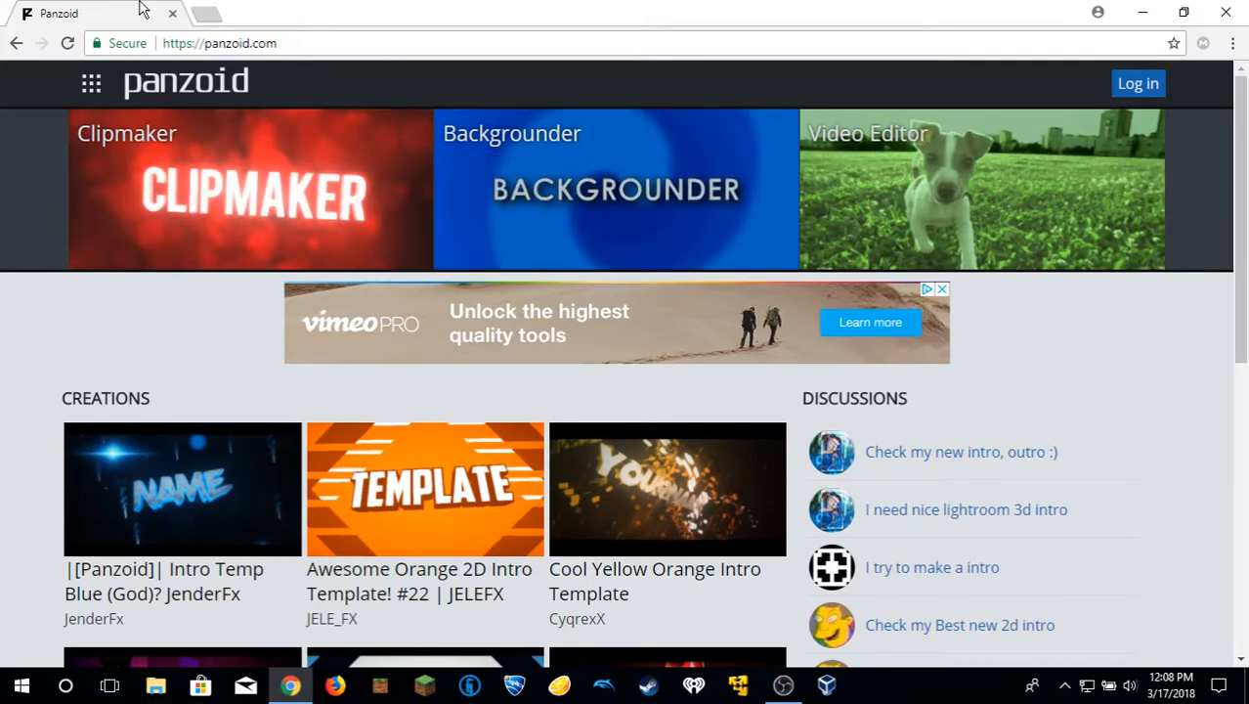
# Open the "Awesome Orange 2D Intro Template! #22" creation from the Panzoid home page in Clipmaker.
pyautogui.click(182, 41)
pyautogui.click(445, 43)
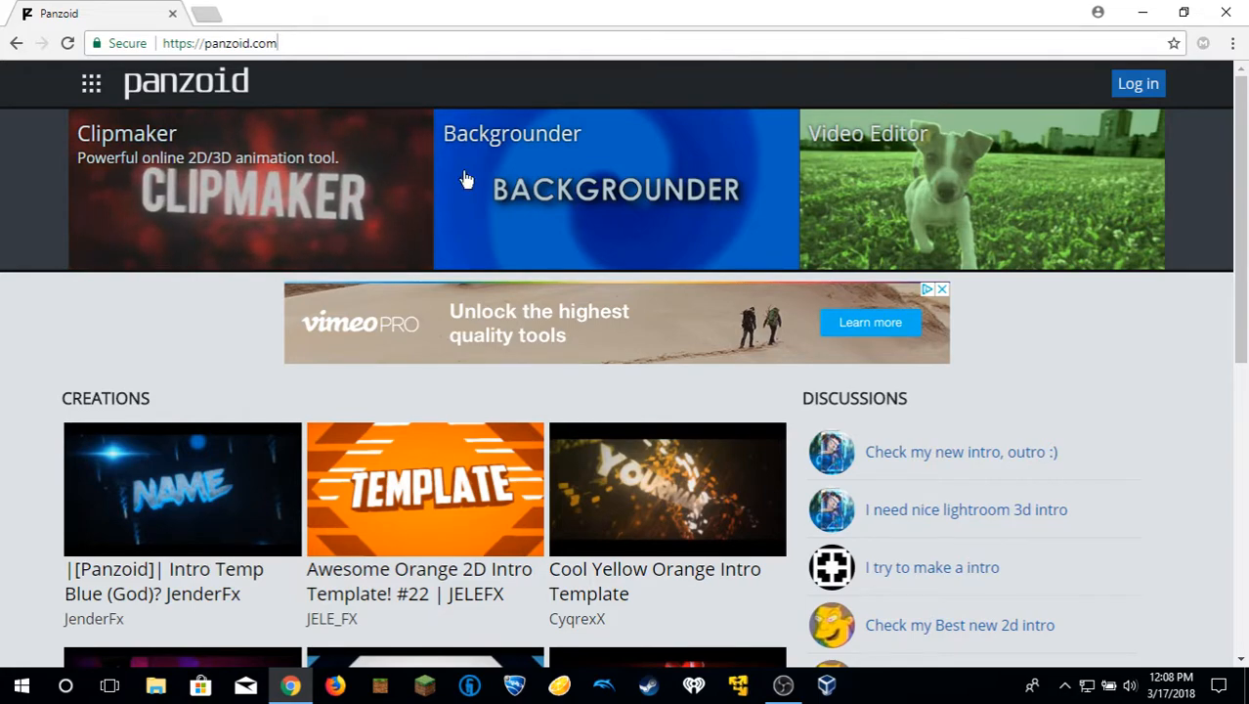
pyautogui.scroll(-3, 479, 536)
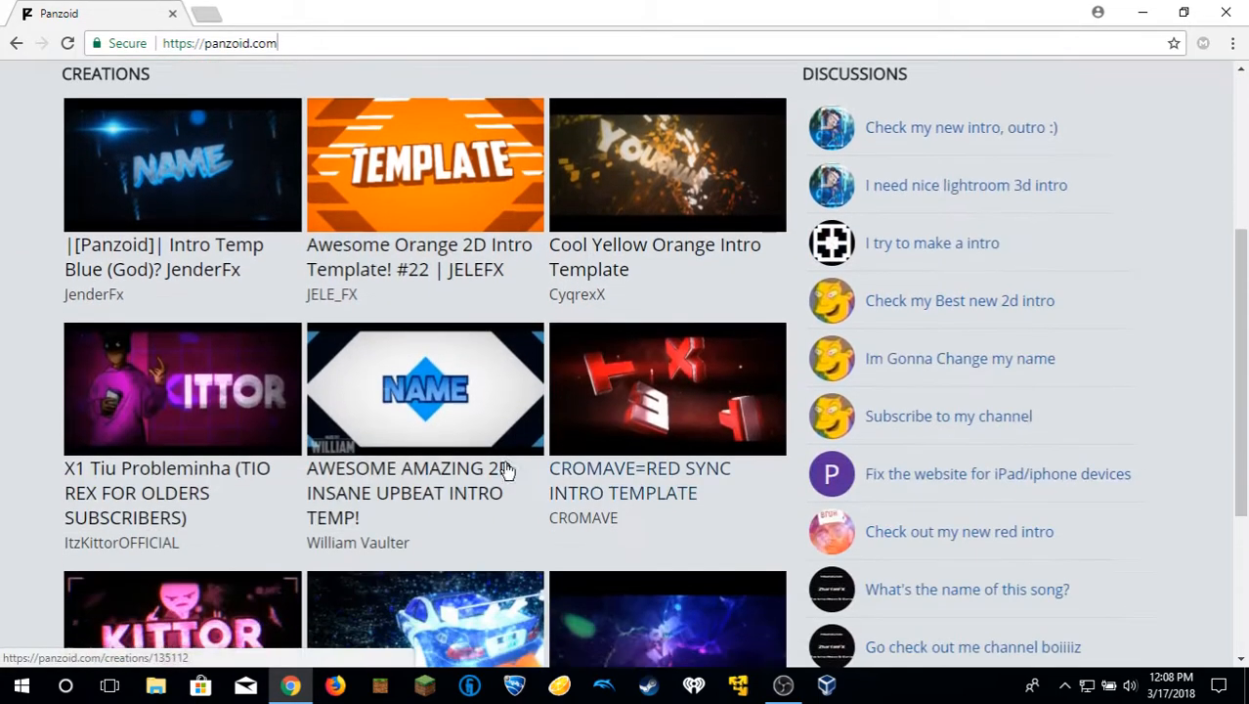
pyautogui.scroll(3, 548, 547)
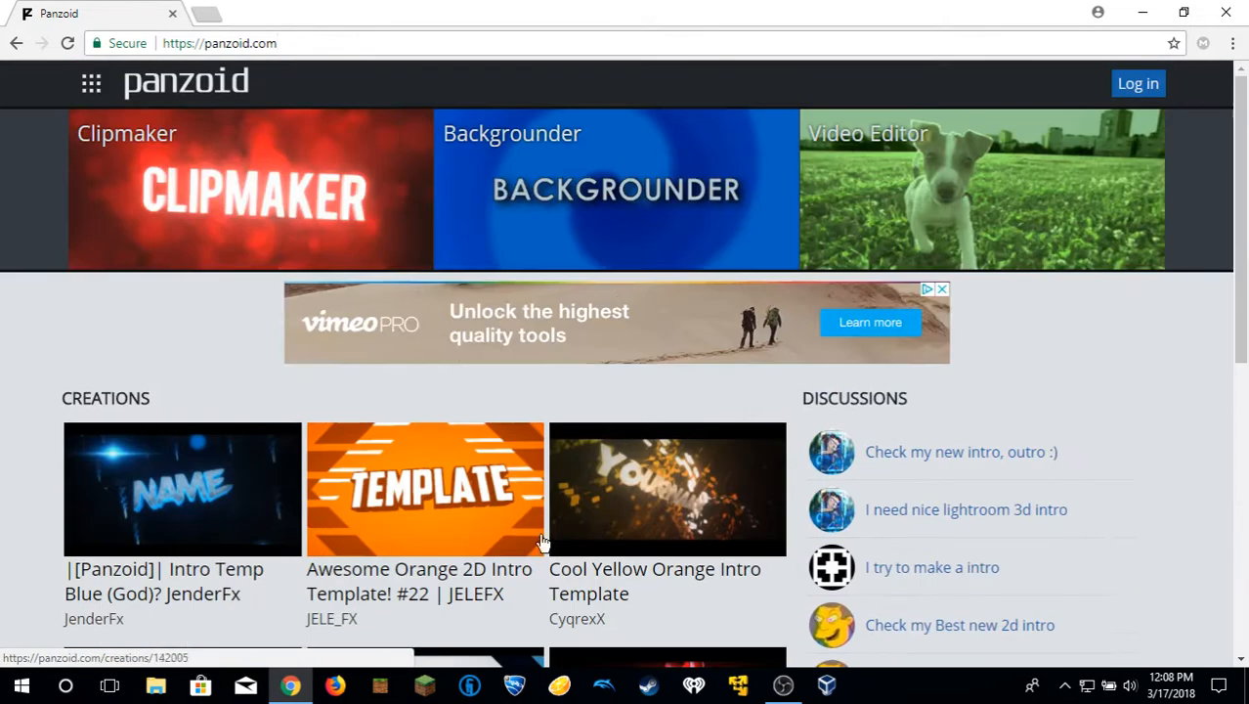
pyautogui.click(470, 511)
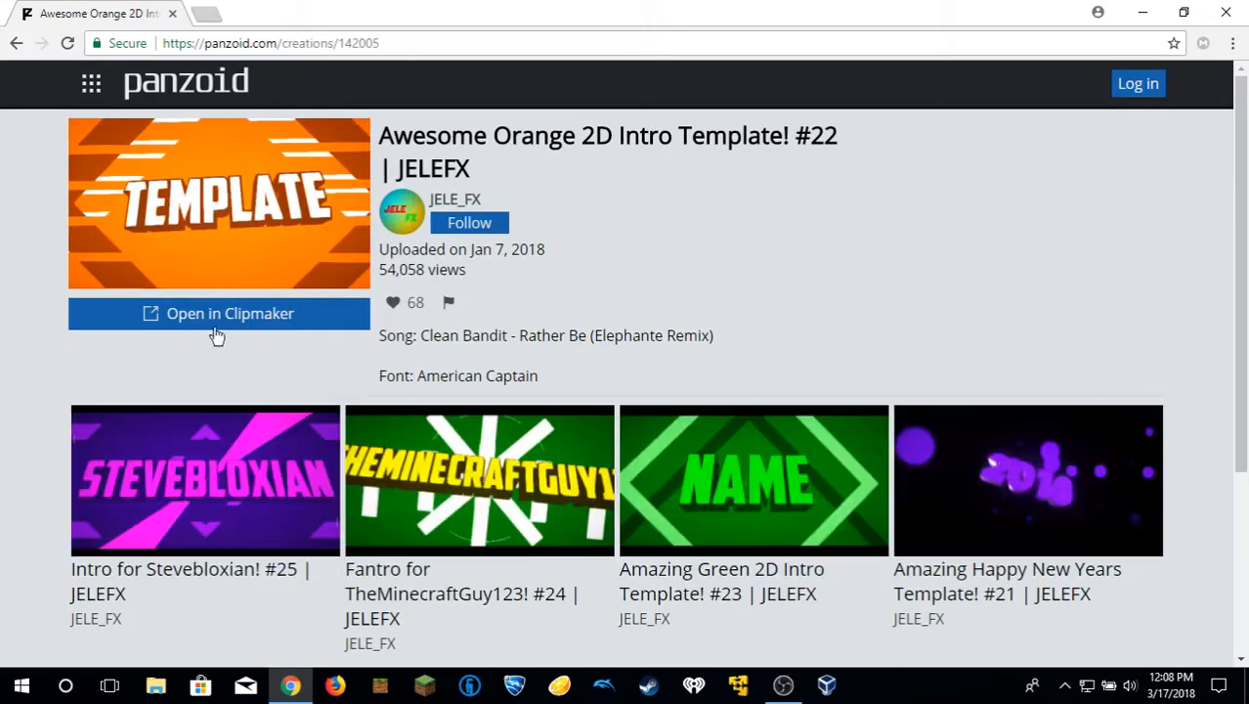
pyautogui.click(209, 313)
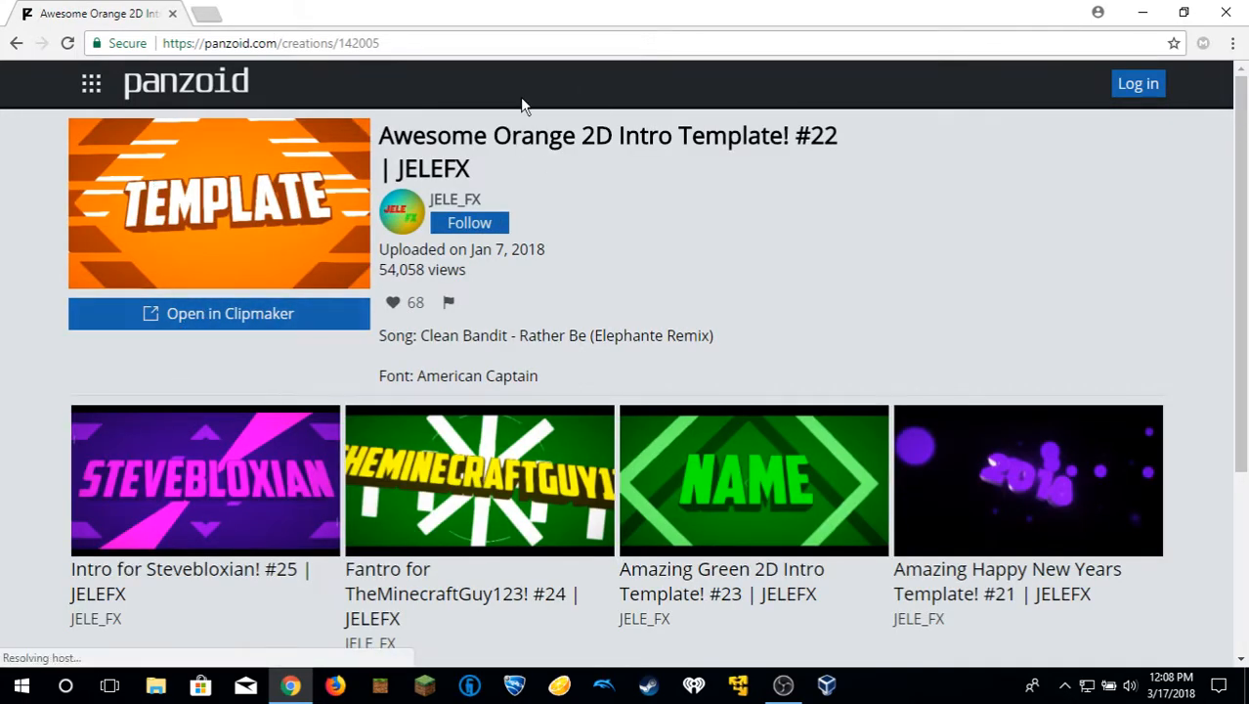
pyautogui.moveTo(511, 137); pyautogui.dragTo(731, 160)
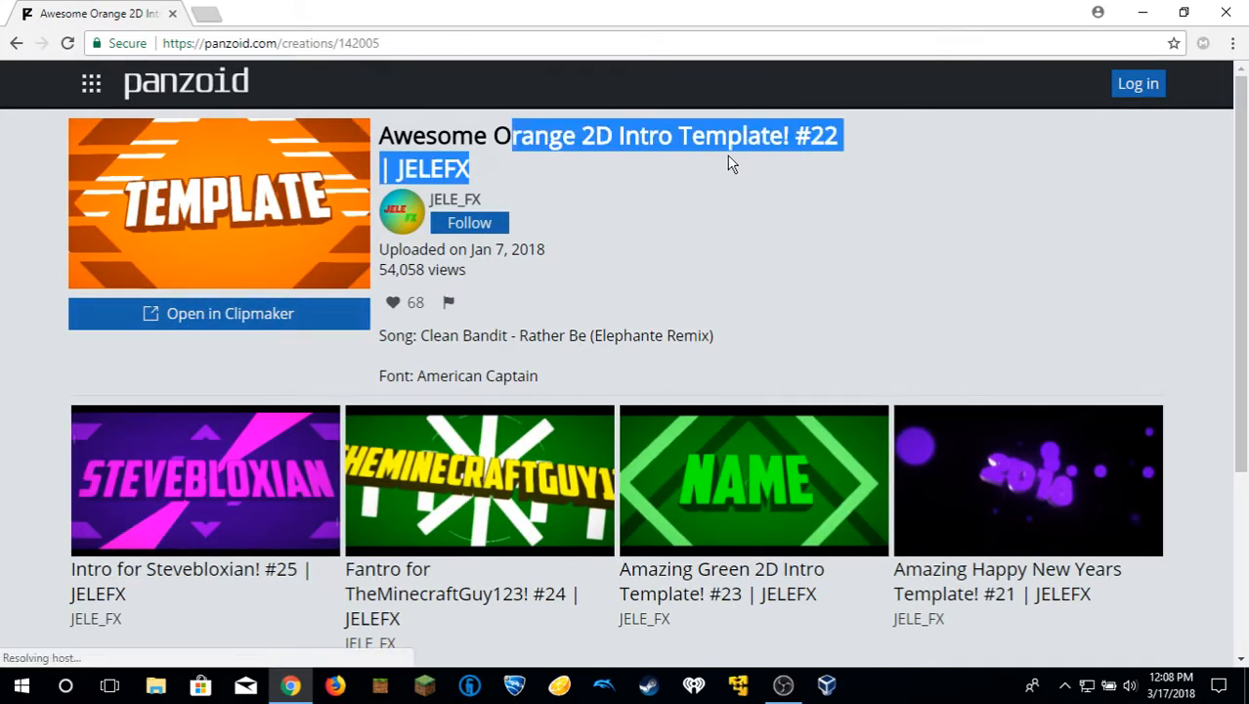
pyautogui.click(223, 314)
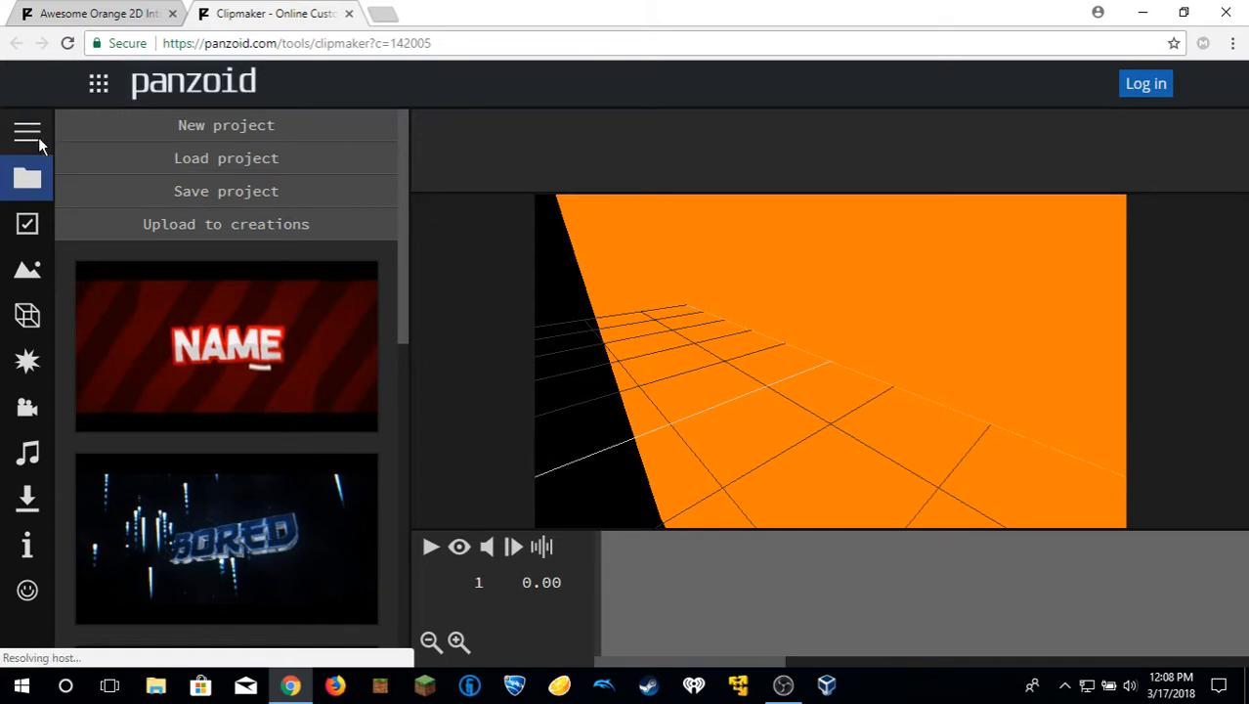
# Set the project's video resolution to 1280x720 (720p) in the basic settings.
pyautogui.click(34, 137)
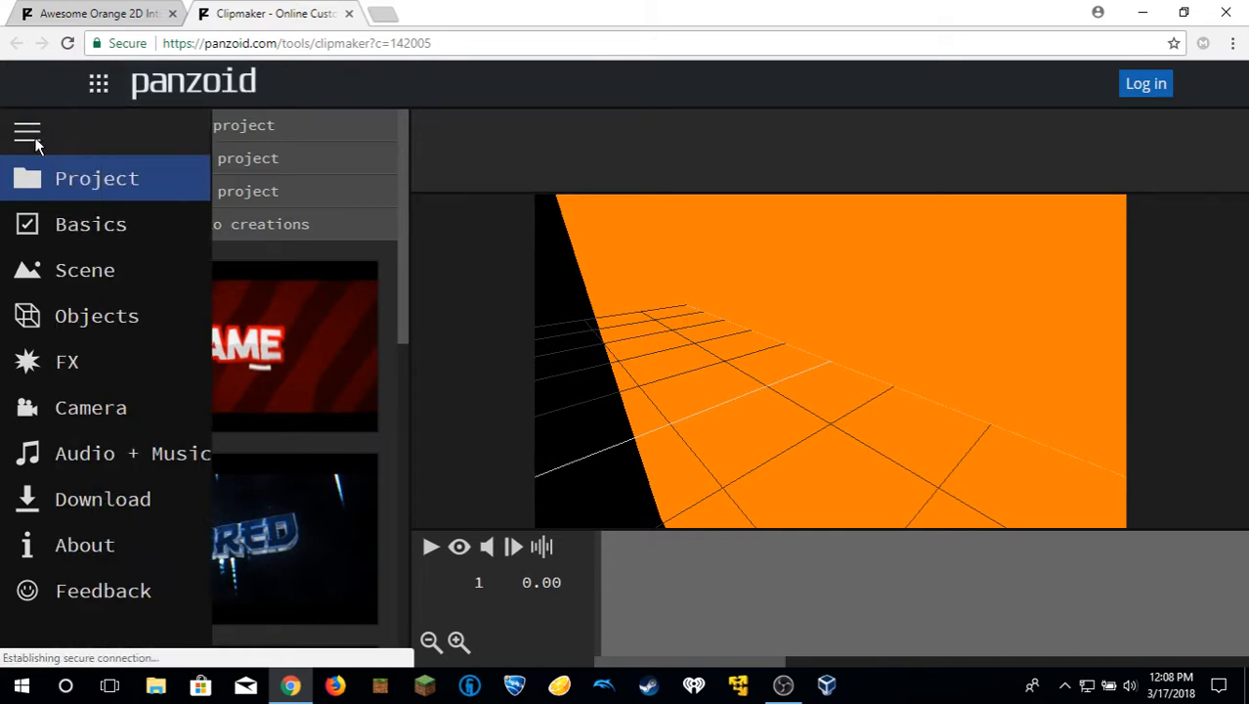
pyautogui.click(86, 240)
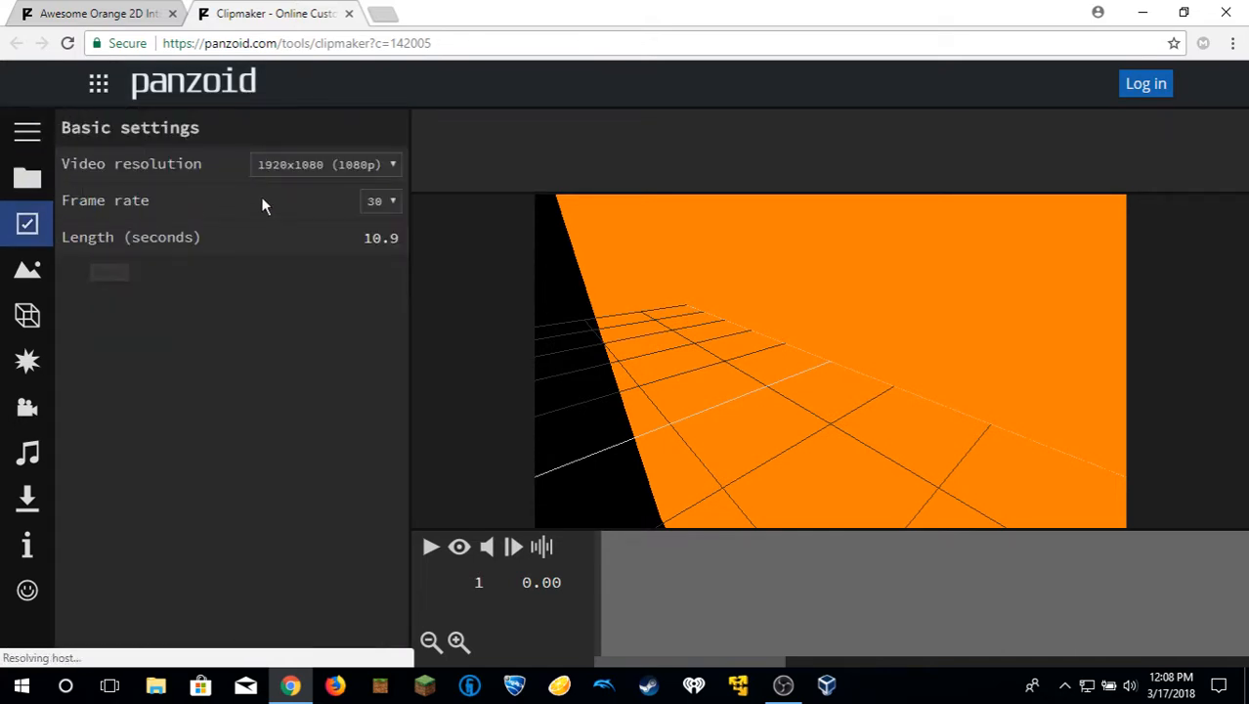
pyautogui.click(344, 164)
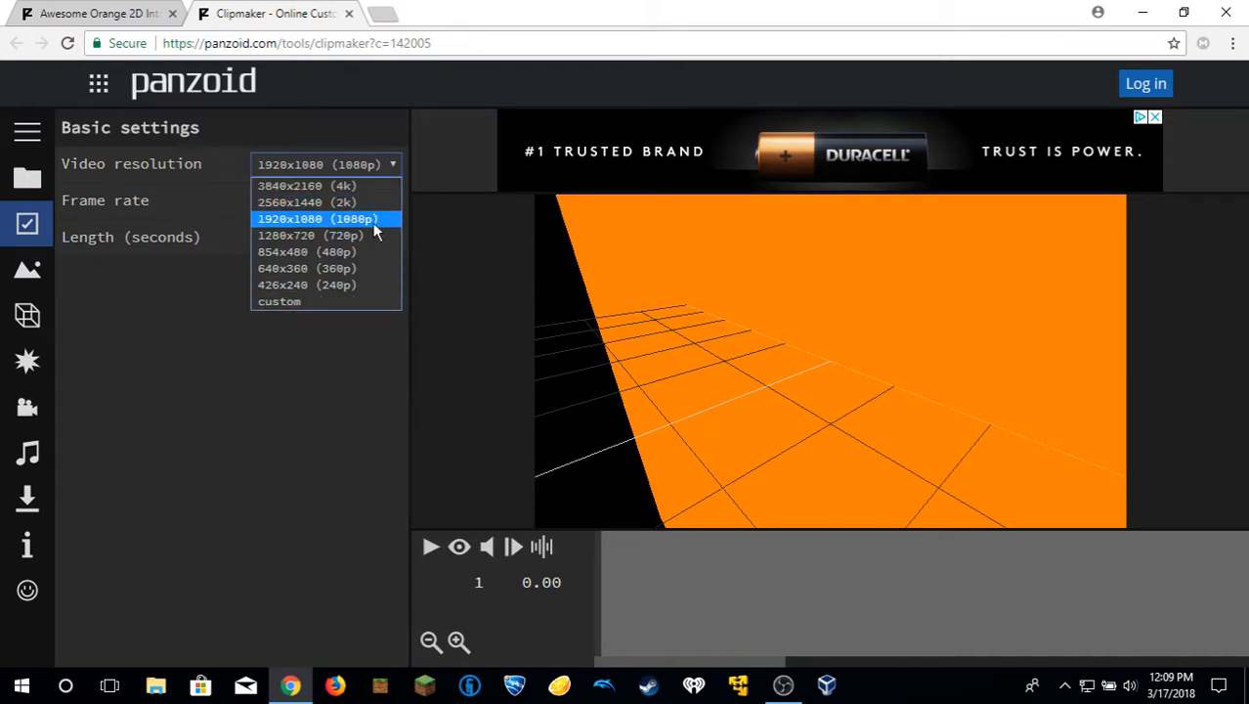
pyautogui.click(289, 235)
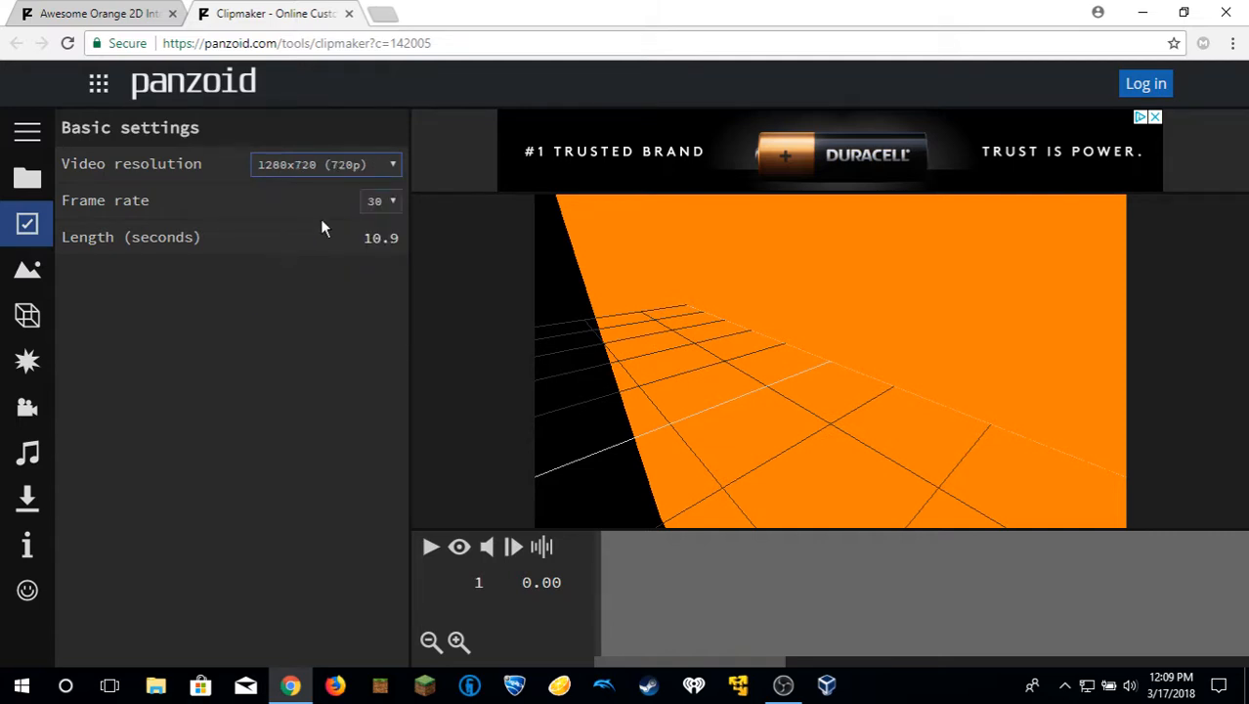
# Change the wording of the first TEMPLATE 3D text object in the Text group to "Tutorial".
pyautogui.click(27, 131)
pyautogui.click(130, 315)
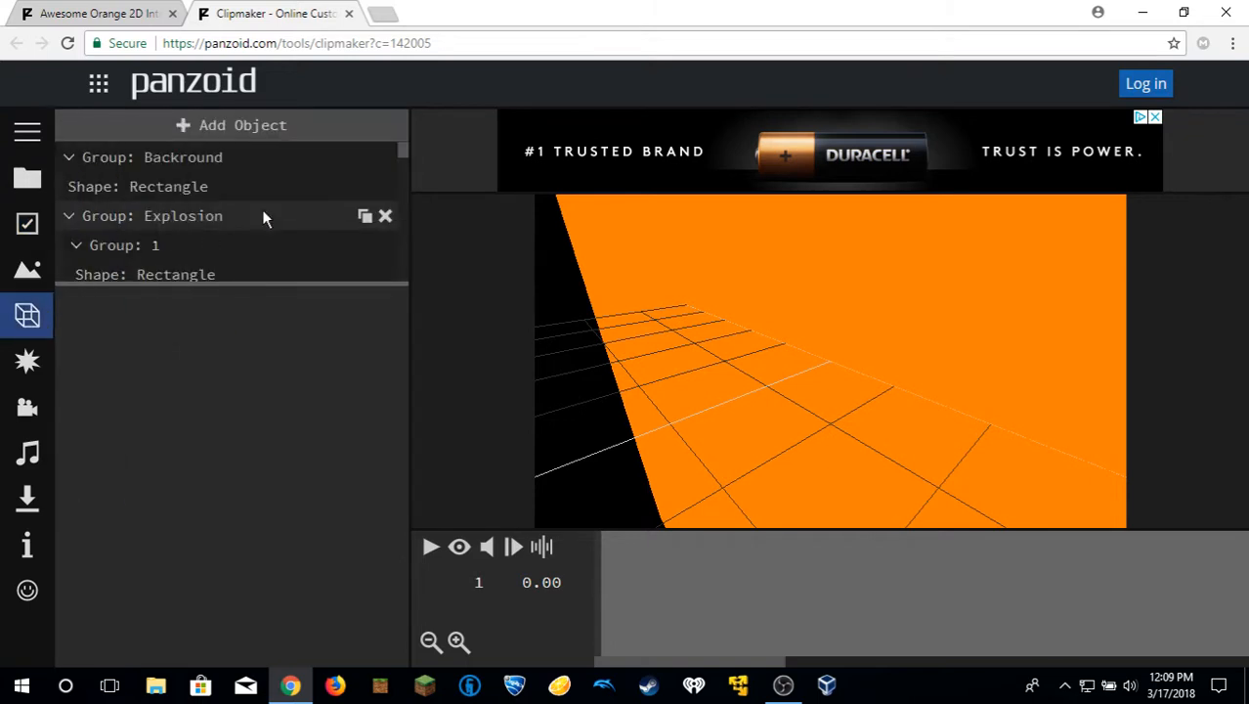
pyautogui.scroll(-5, 132, 205)
pyautogui.scroll(-10, 133, 223)
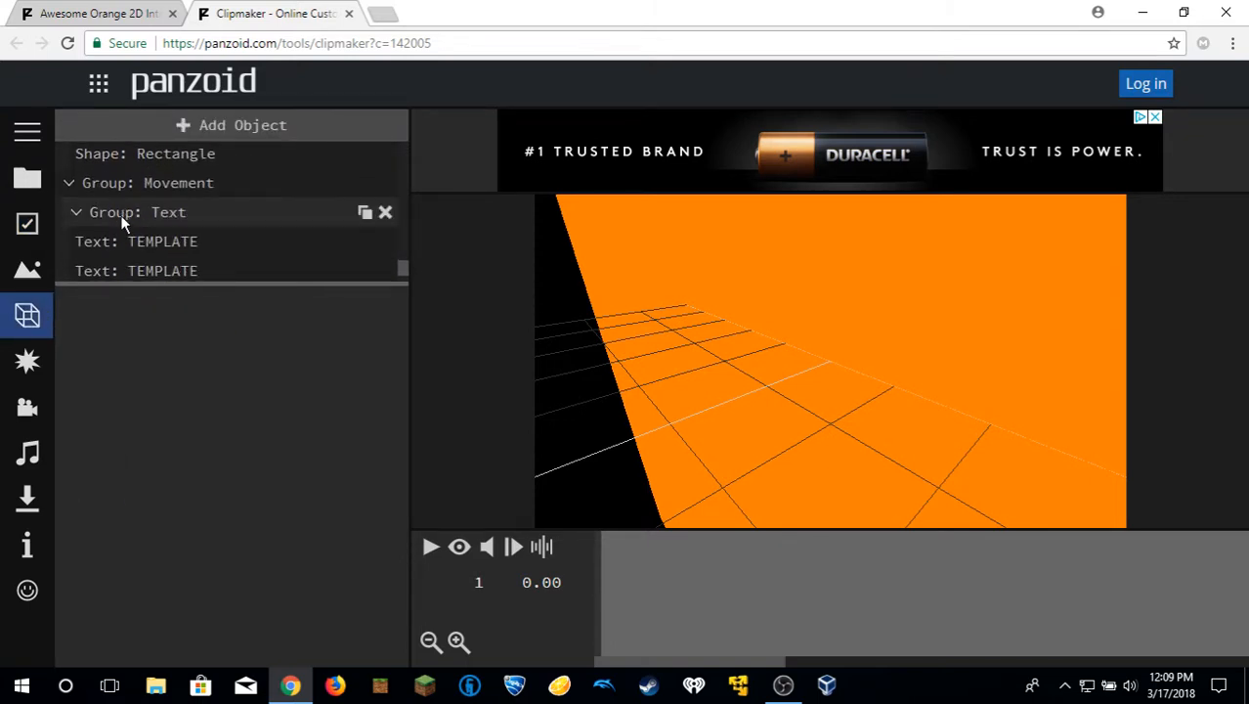
pyautogui.scroll(-1, 122, 215)
pyautogui.click(174, 179)
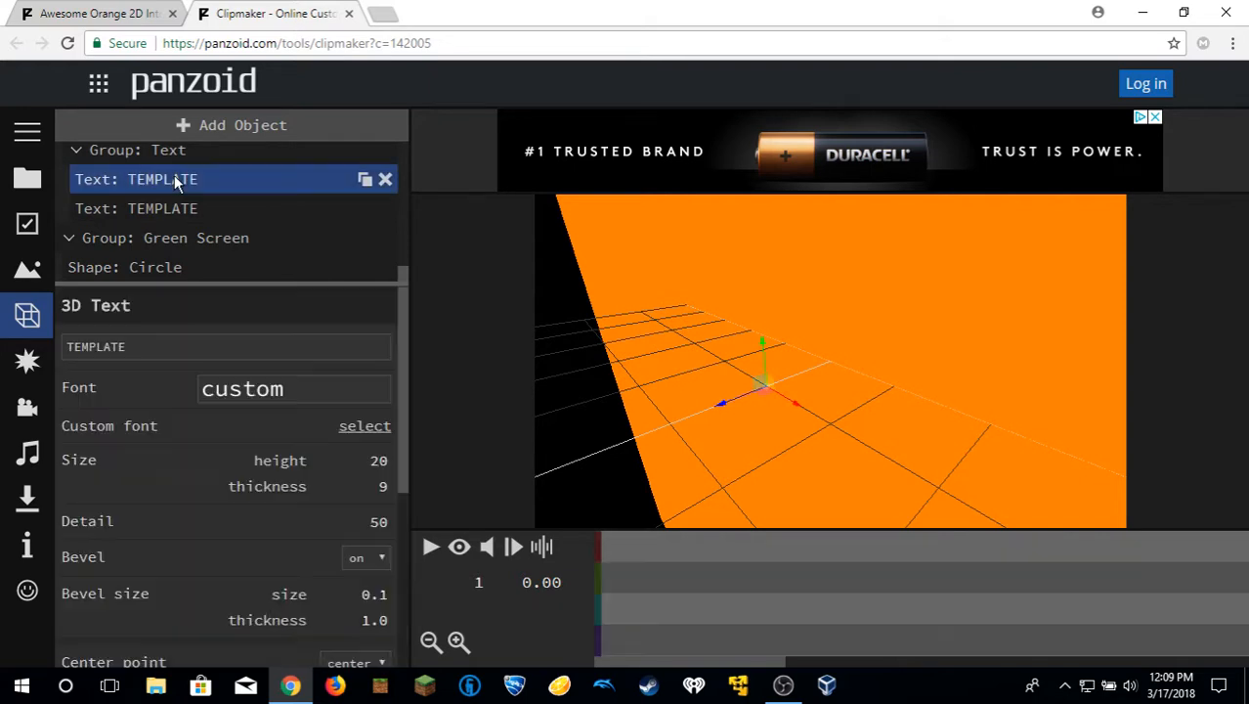
pyautogui.doubleClick(172, 344)
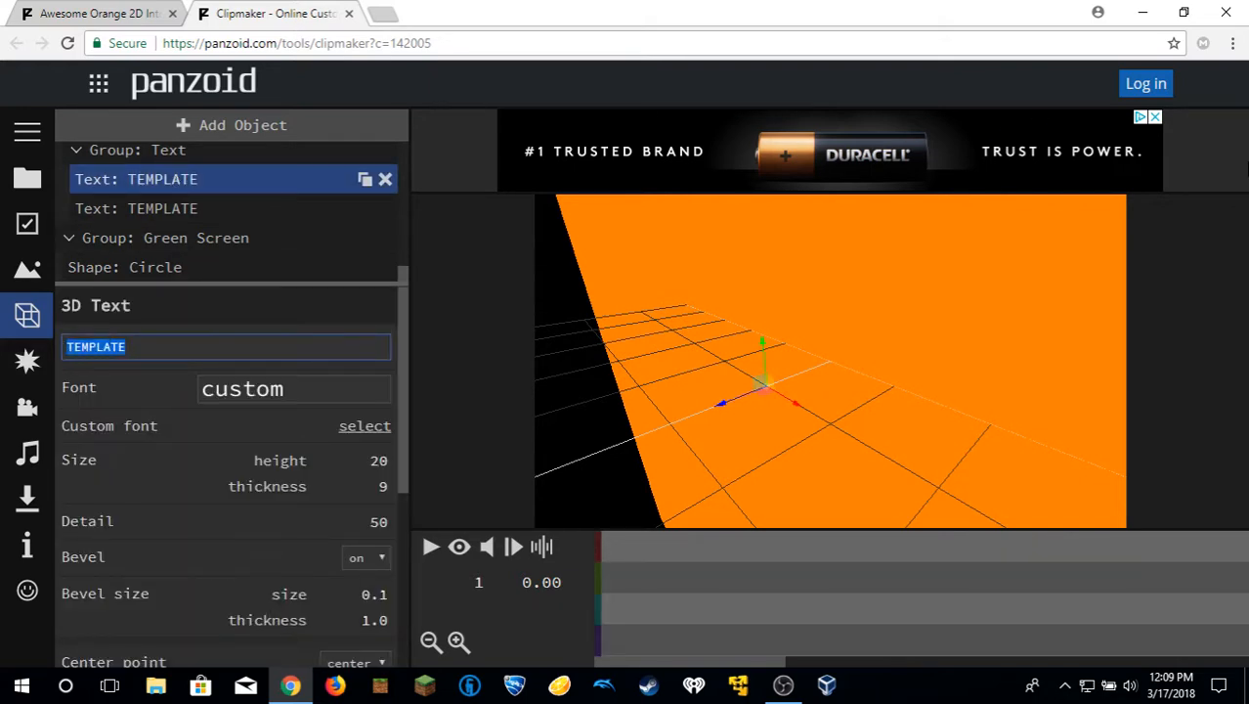
pyautogui.write('T')
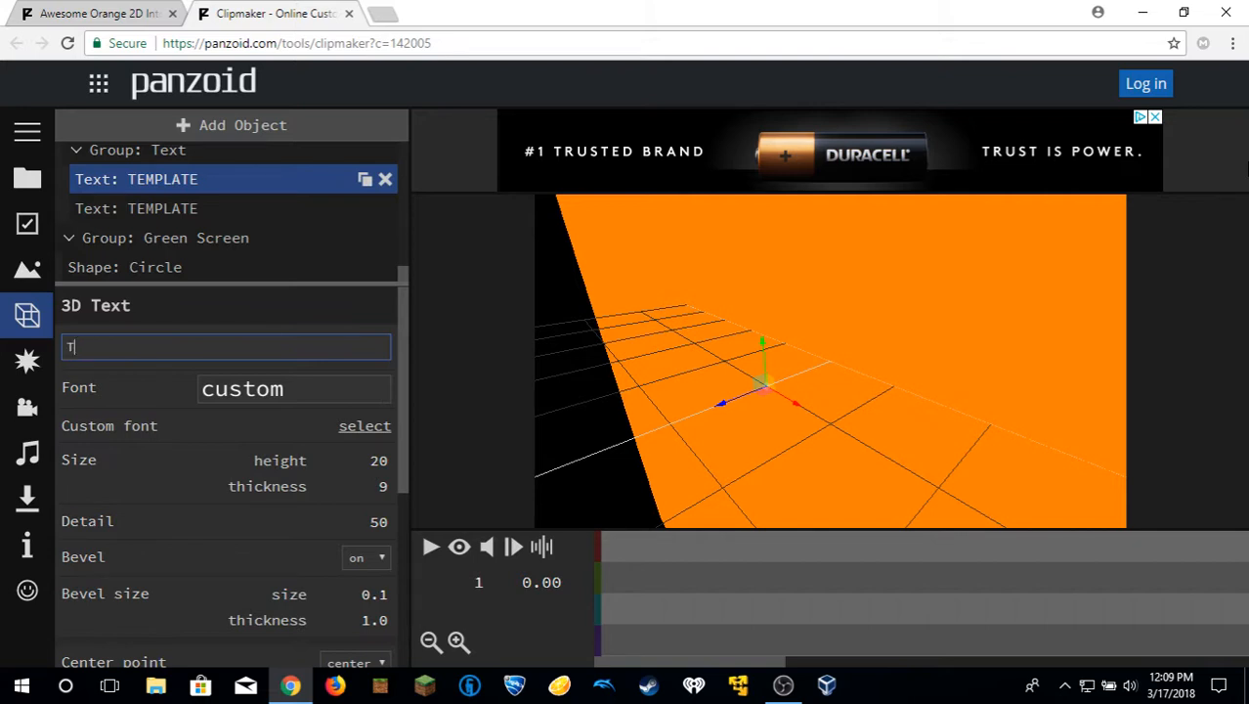
pyautogui.write('uturi')
pyautogui.press('capslock')
pyautogui.write('L')
pyautogui.press('BackSpace')
pyautogui.press('BackSpace')
pyautogui.press('BackSpace')
pyautogui.press('BackSpace')
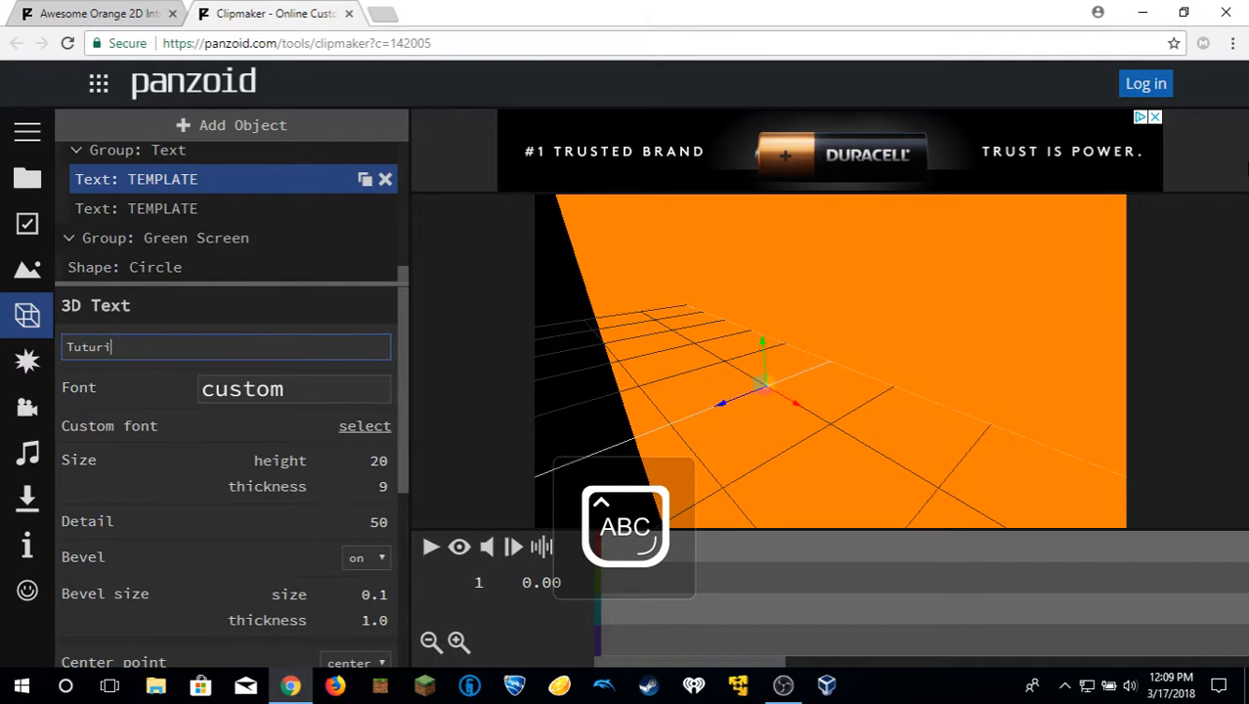
pyautogui.press('capslock')
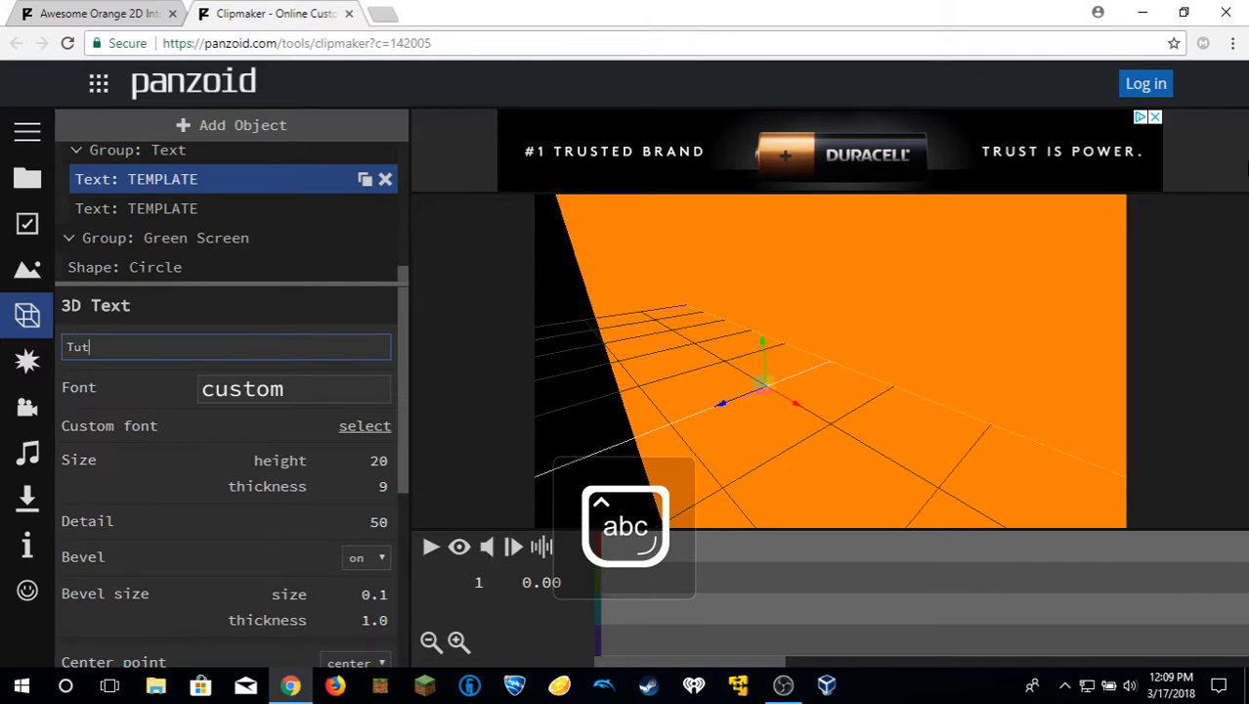
pyautogui.write('orial')
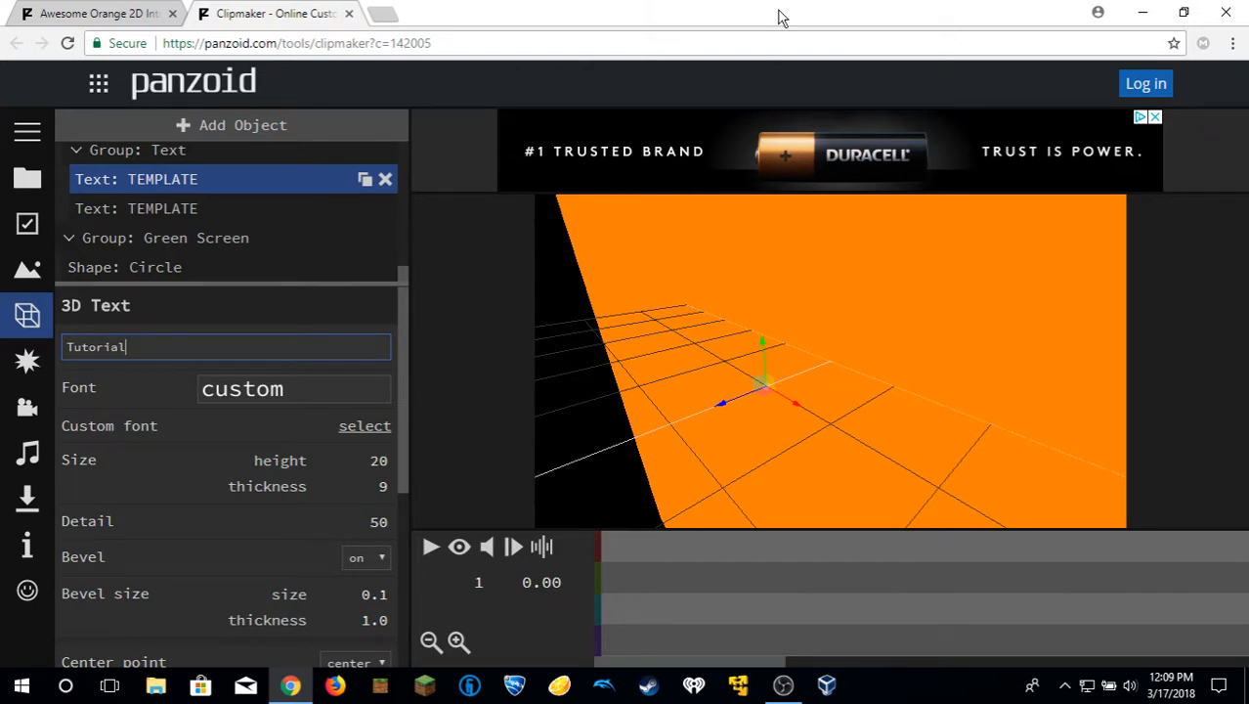
pyautogui.click(718, 78)
# Replace the wording of the second 3D text object in the Text group with "Tutorial".
pyautogui.click(200, 209)
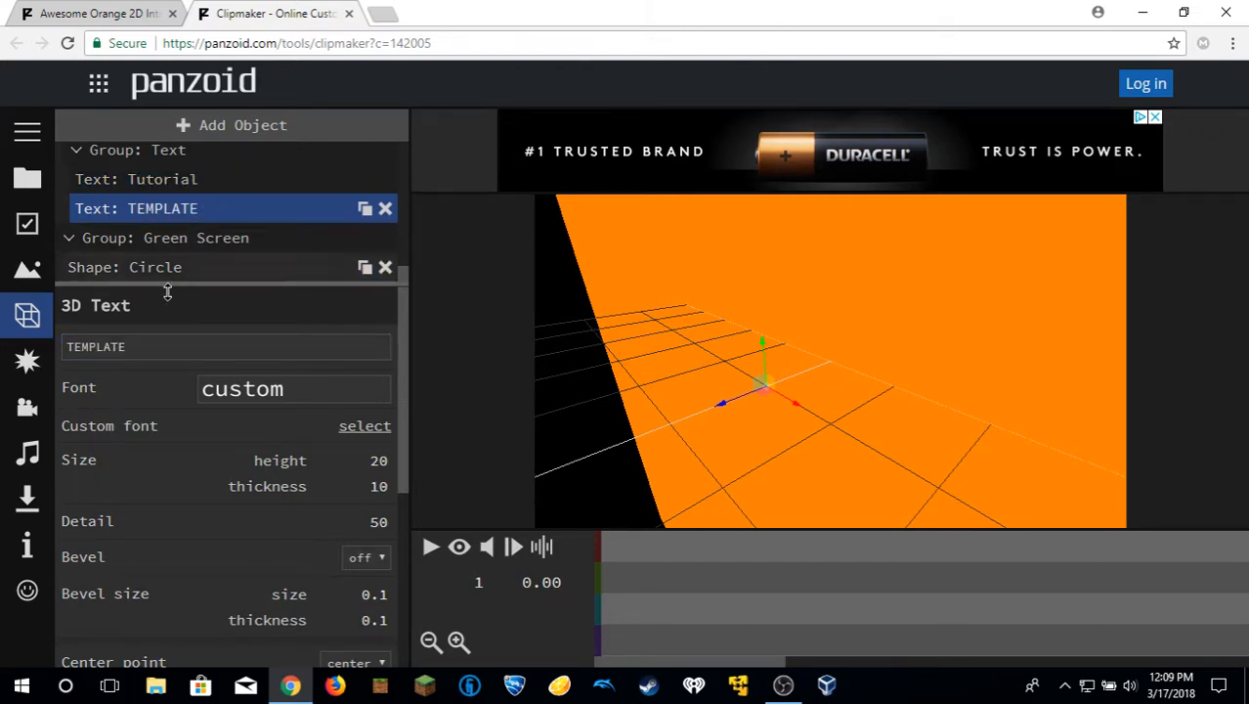
pyautogui.moveTo(159, 344); pyautogui.dragTo(3, 334)
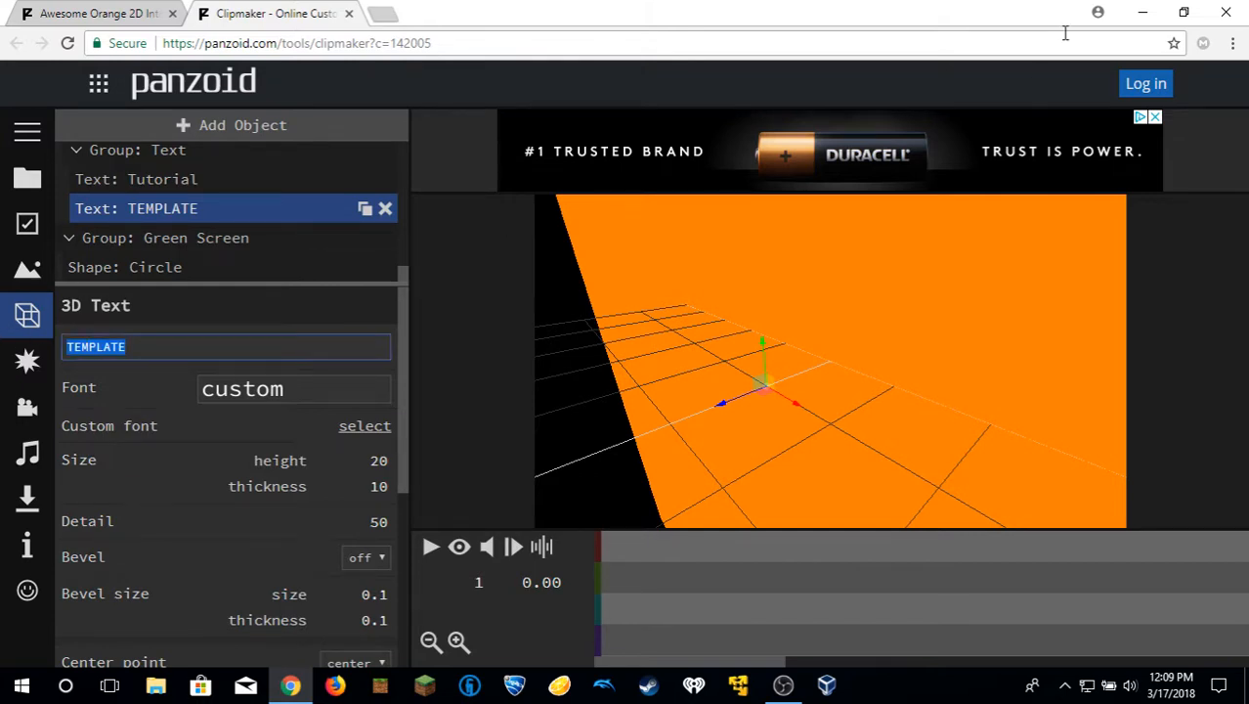
pyautogui.write('Tutu')
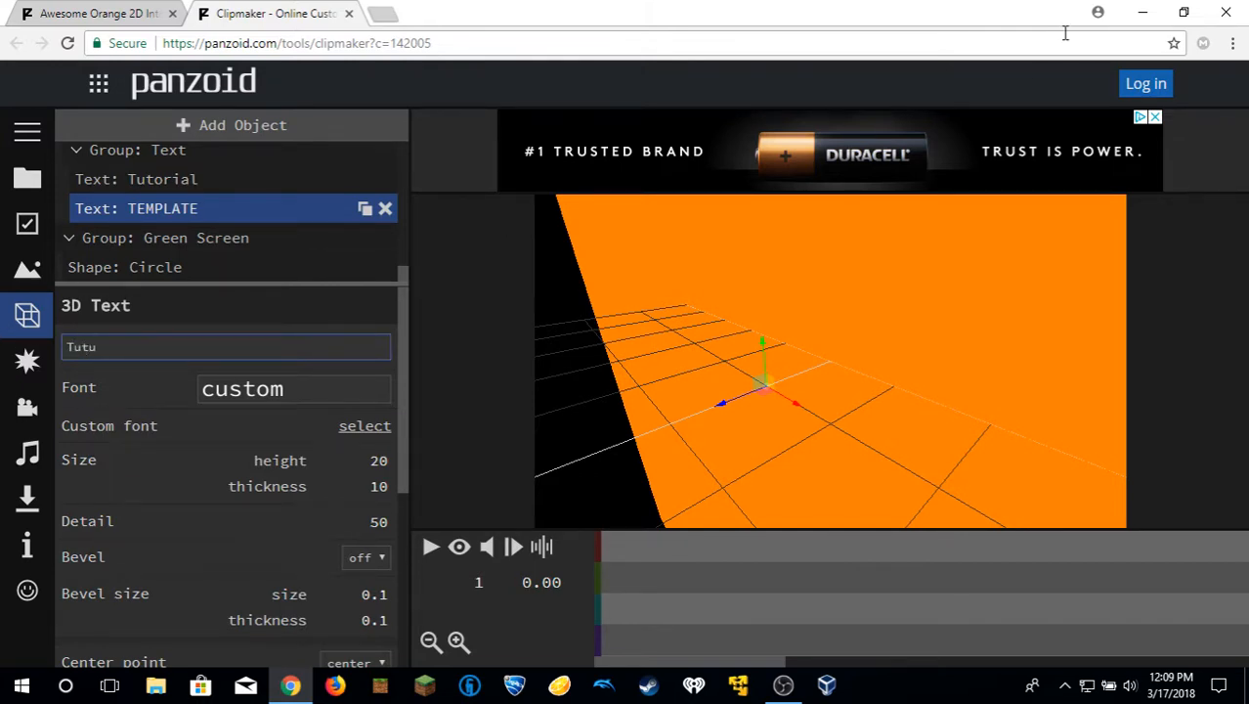
pyautogui.press('BackSpace')
pyautogui.write('orial')
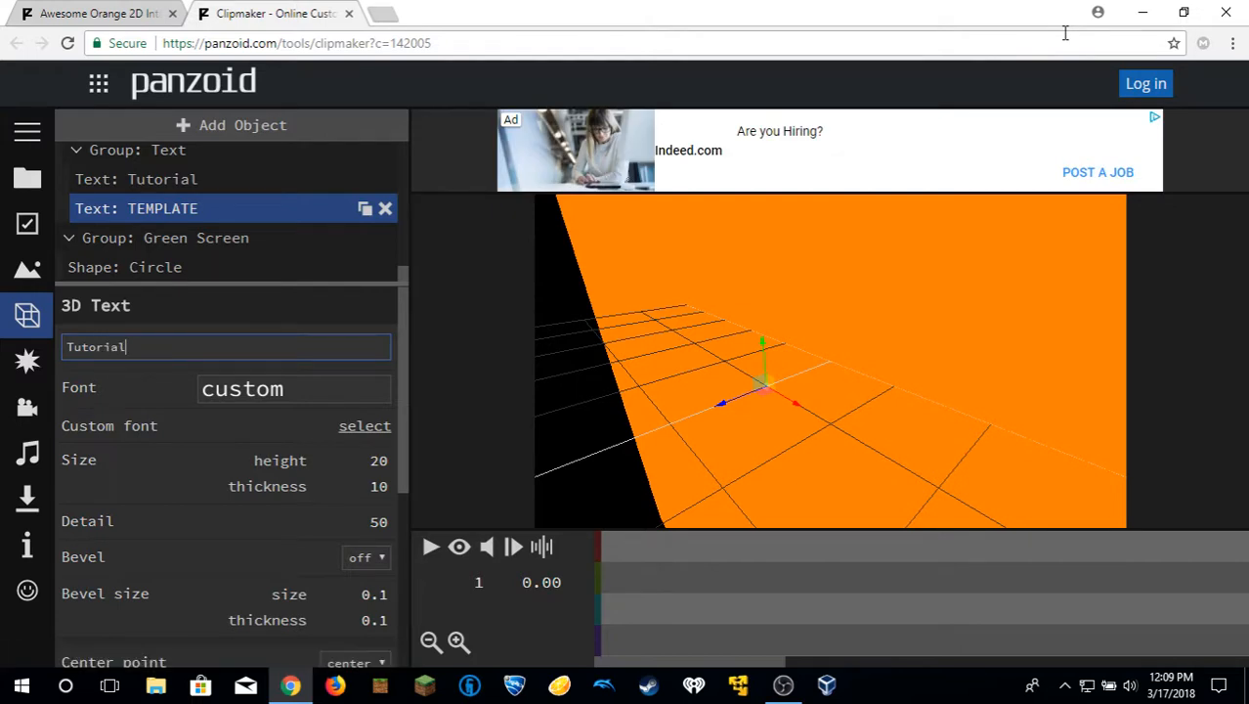
pyautogui.press('Return')
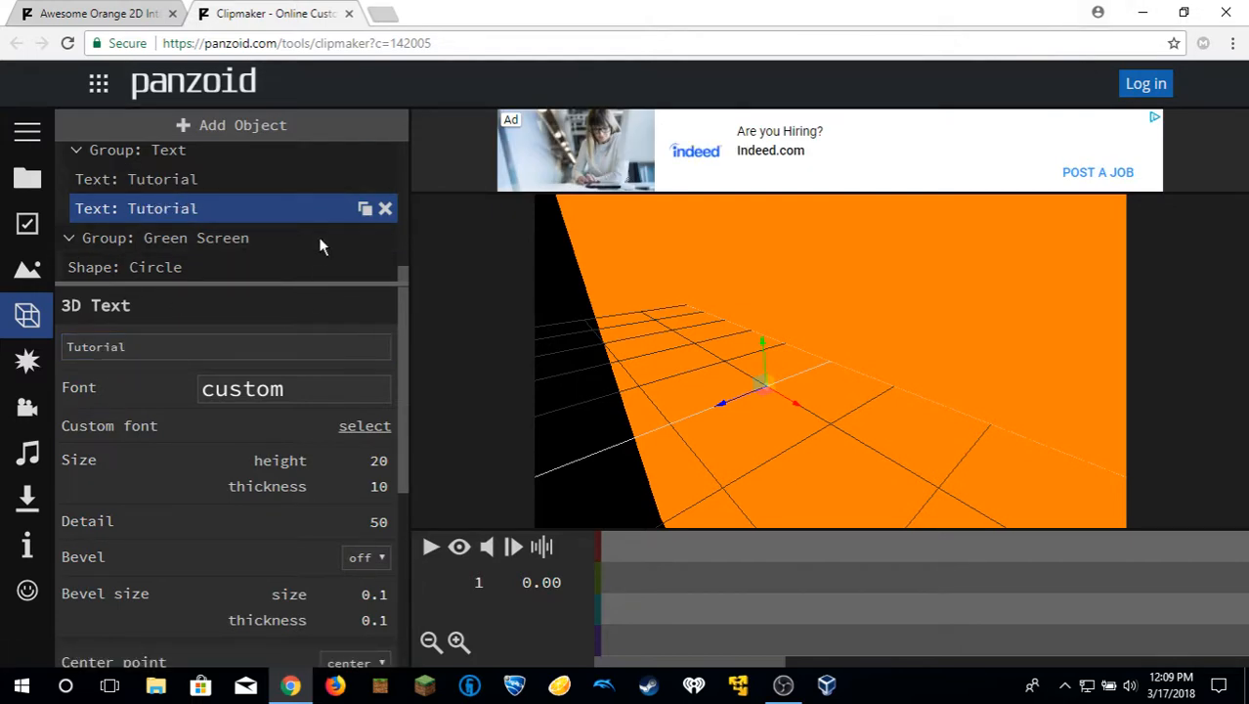
# Start rendering the intro video for download with the mode set to balanced.
pyautogui.click(34, 144)
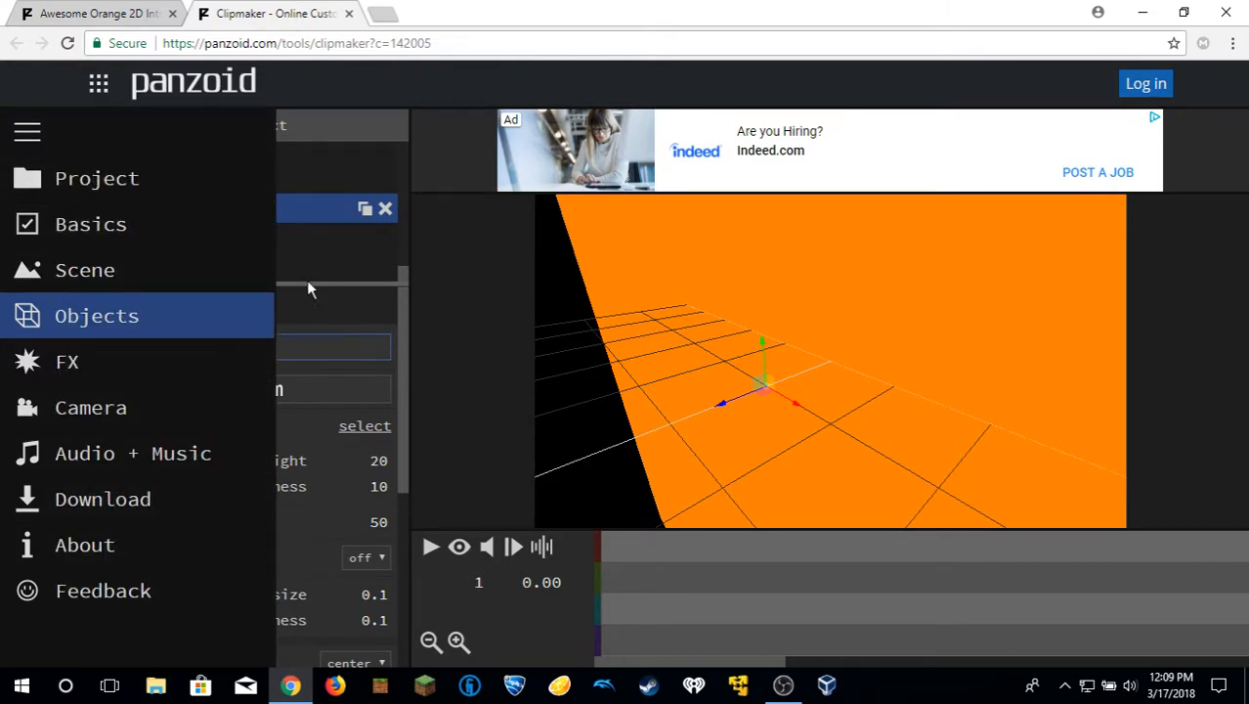
pyautogui.click(26, 131)
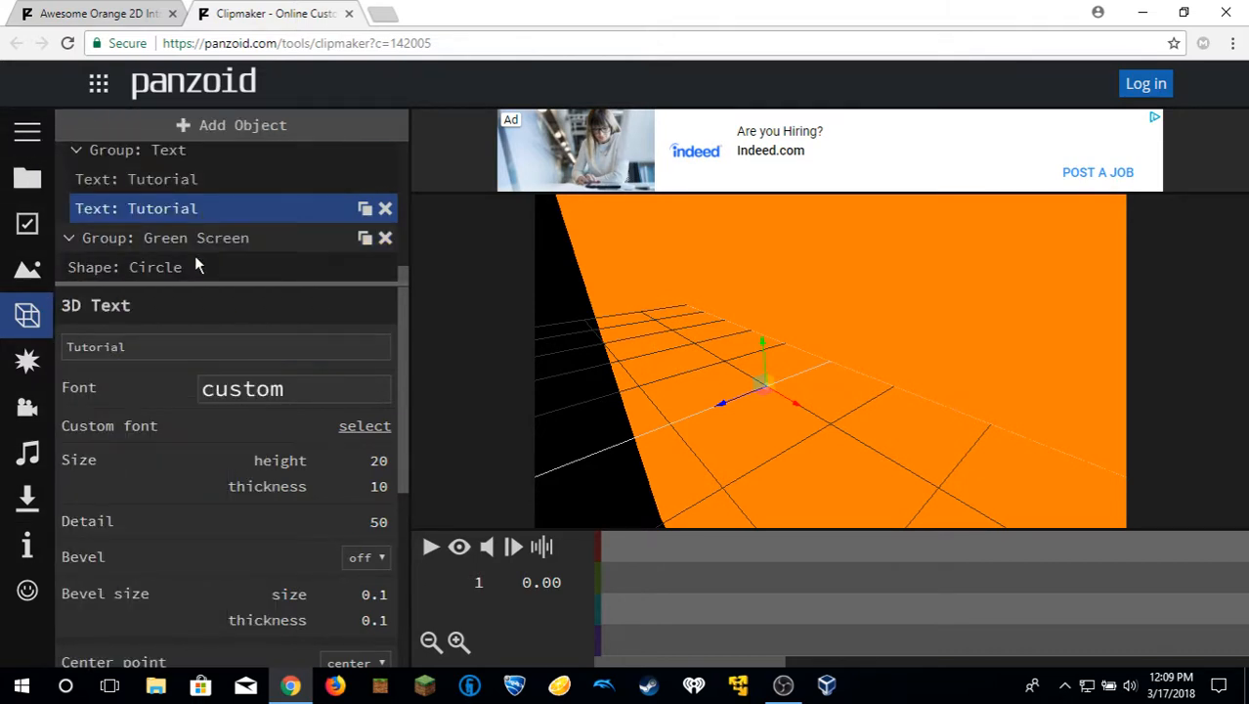
pyautogui.click(34, 134)
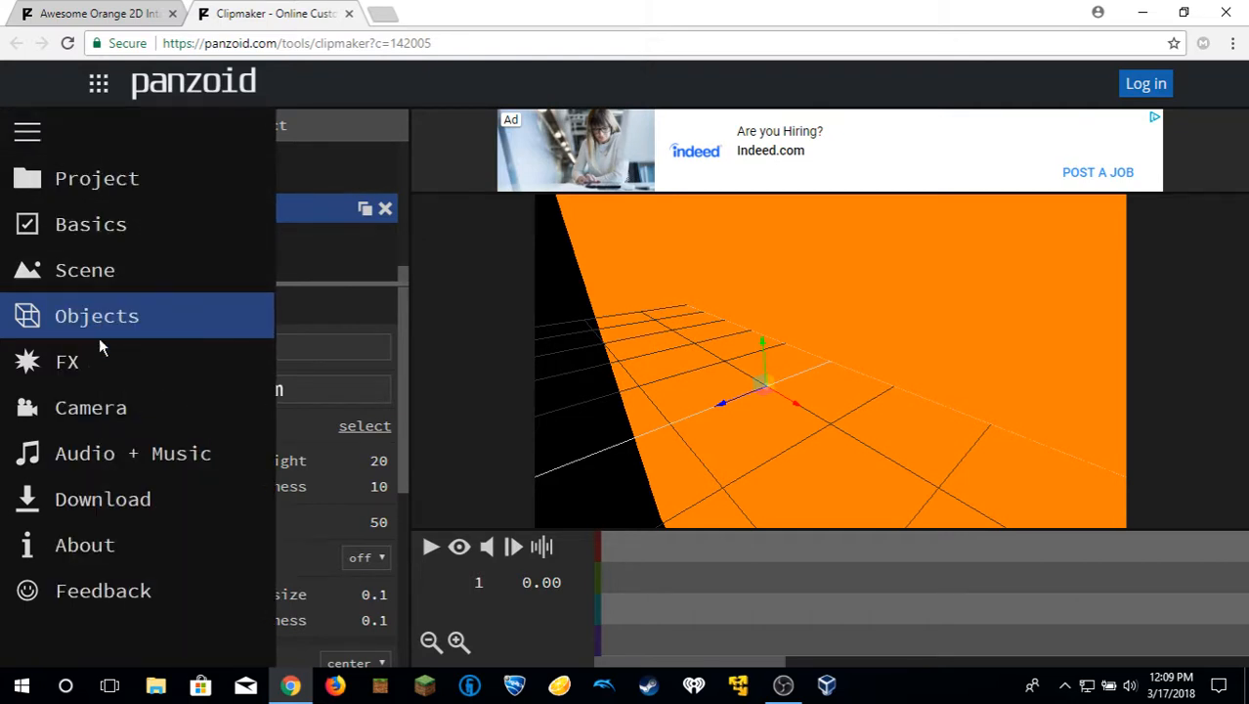
pyautogui.click(142, 497)
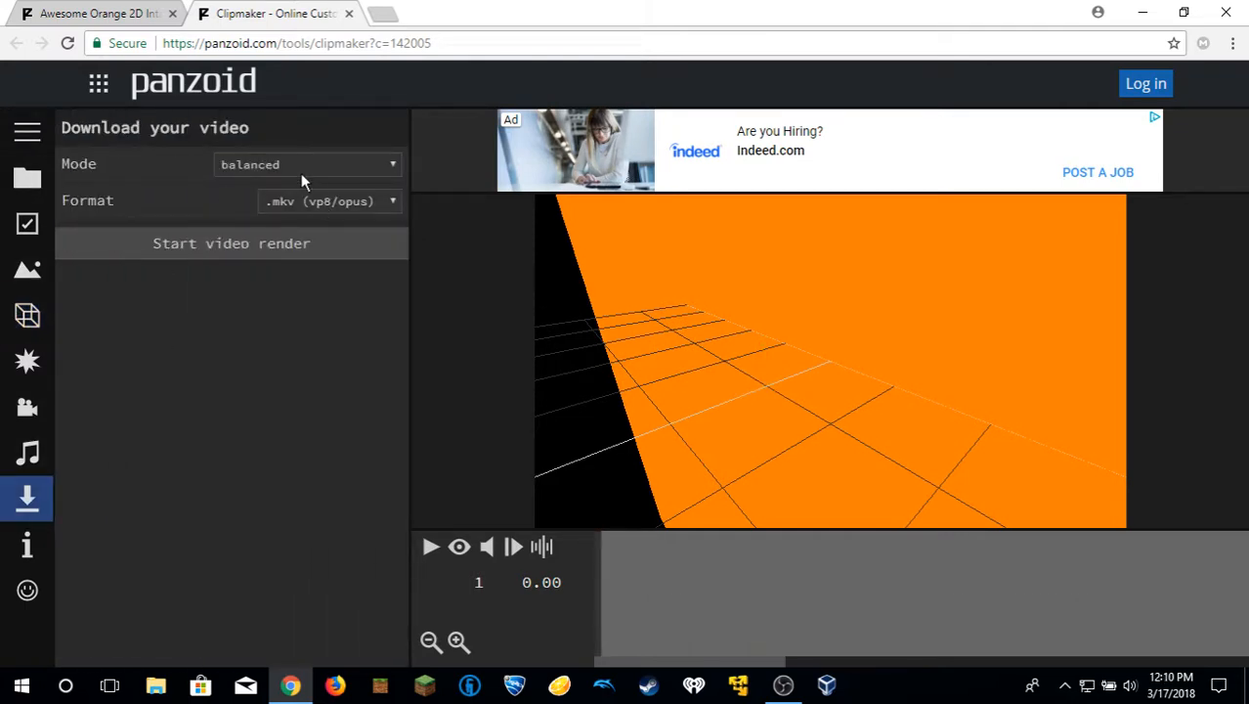
pyautogui.click(274, 166)
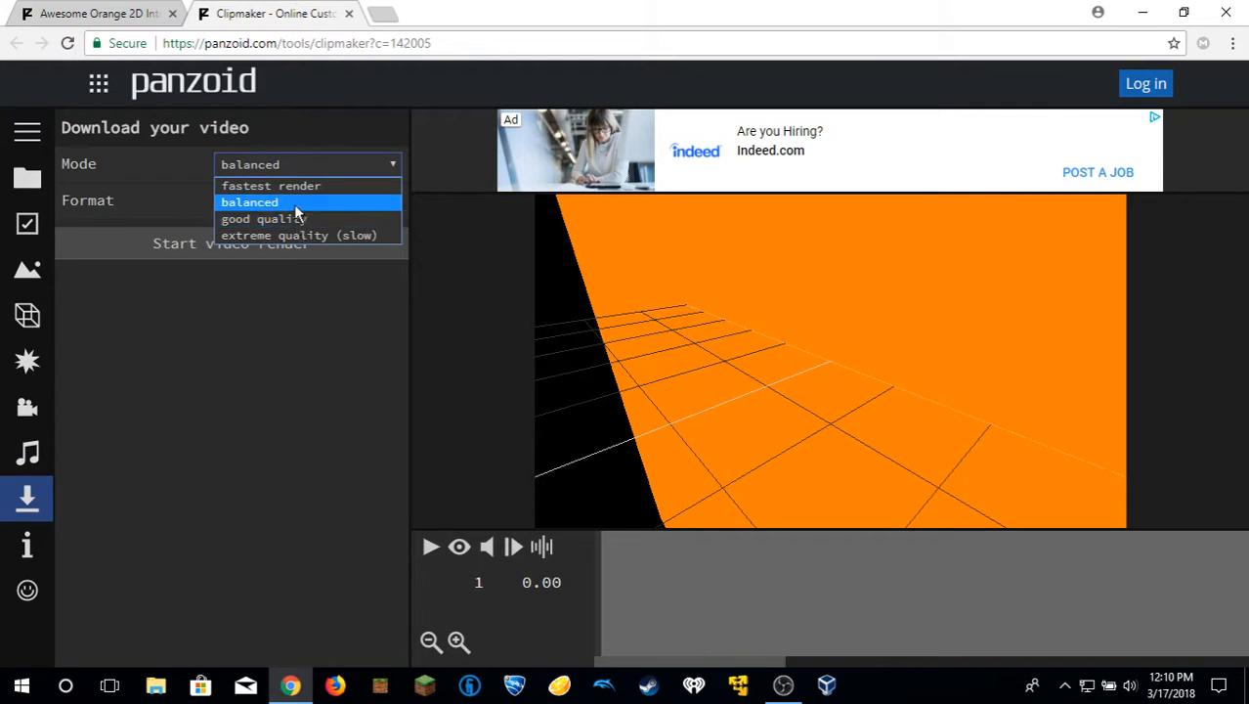
pyautogui.click(294, 205)
pyautogui.click(321, 250)
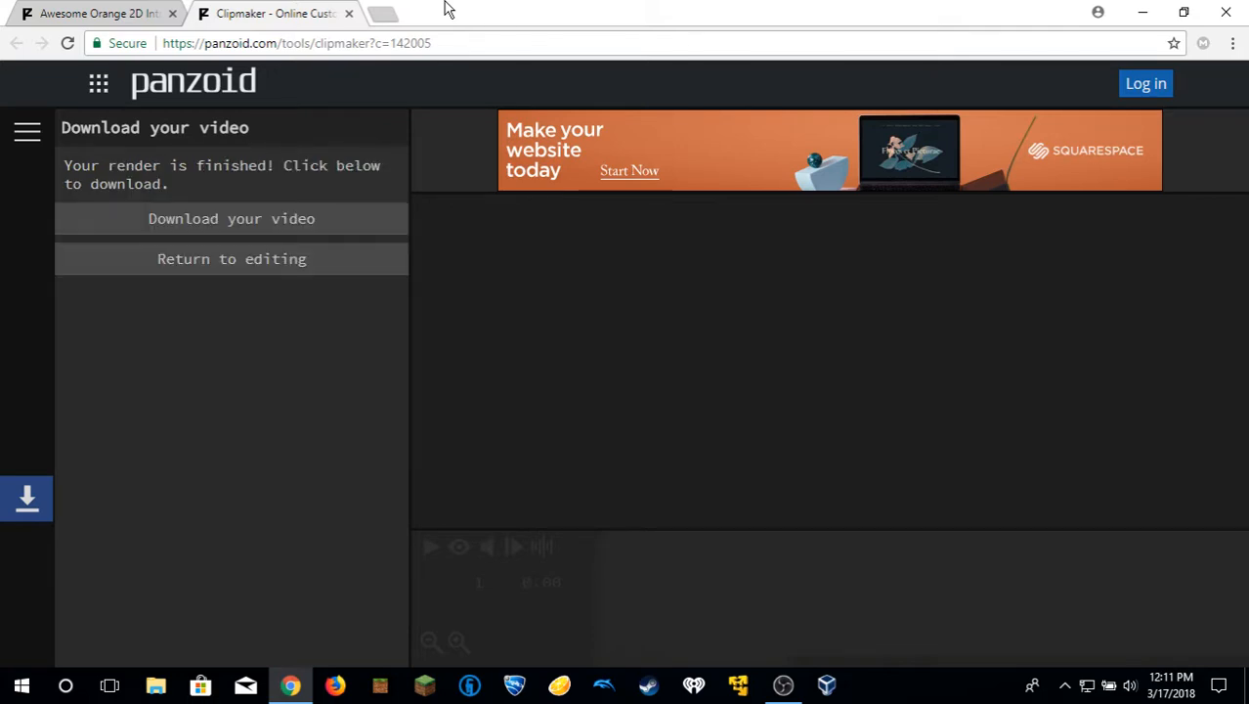
# Download the rendered video, play the file in the video player and close the player.
pyautogui.click(174, 216)
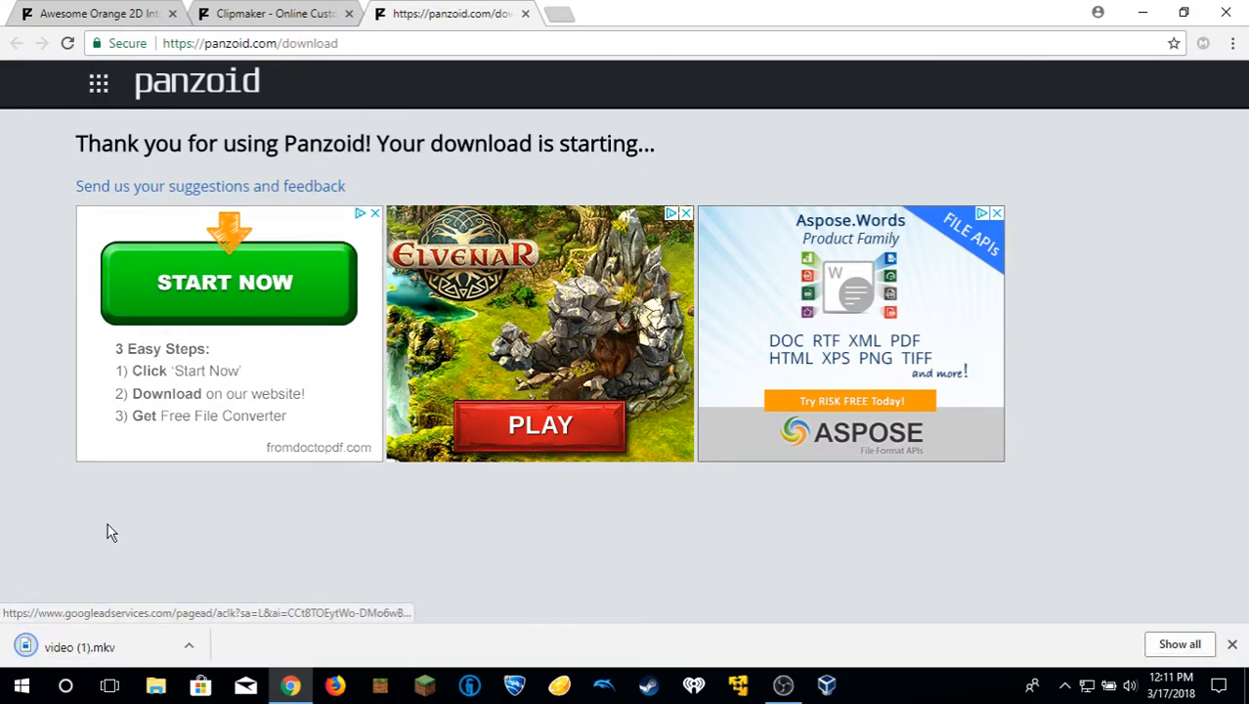
pyautogui.click(70, 648)
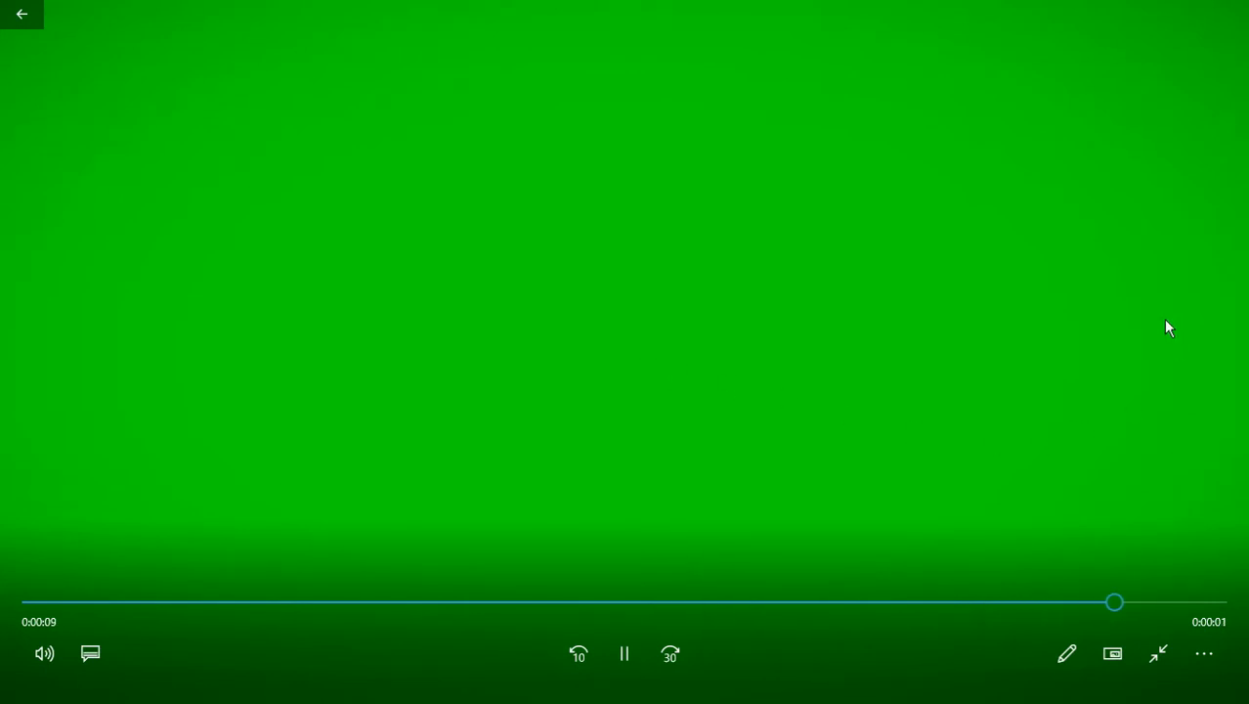
pyautogui.click(32, 16)
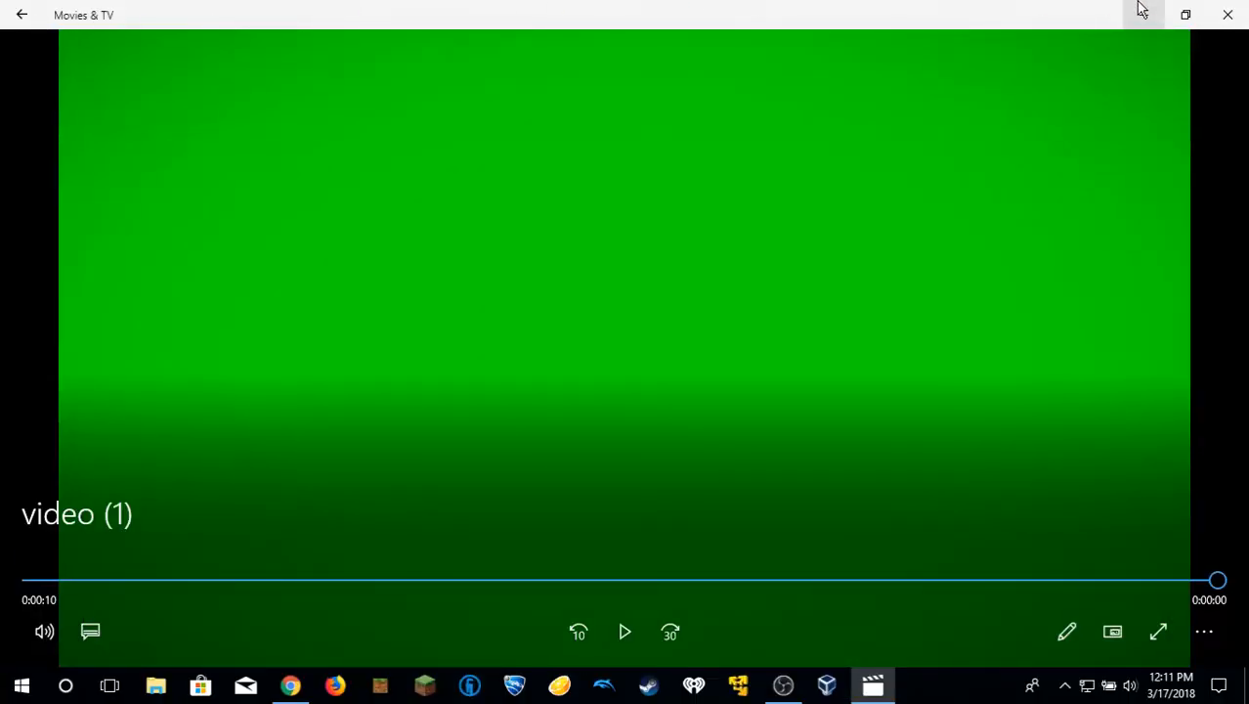
pyautogui.click(1227, 13)
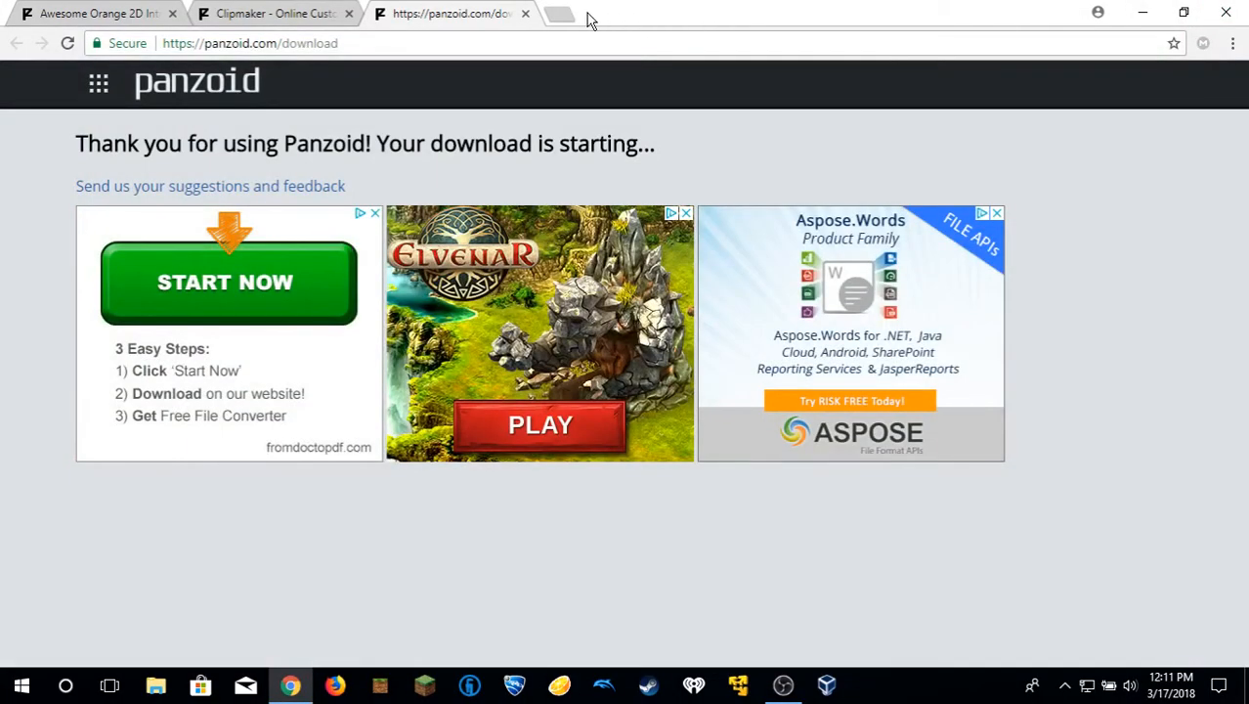
# Close the download page and the Clipmaker project, leaving without saving, to return to the template's page.
pyautogui.click(525, 14)
pyautogui.click(349, 13)
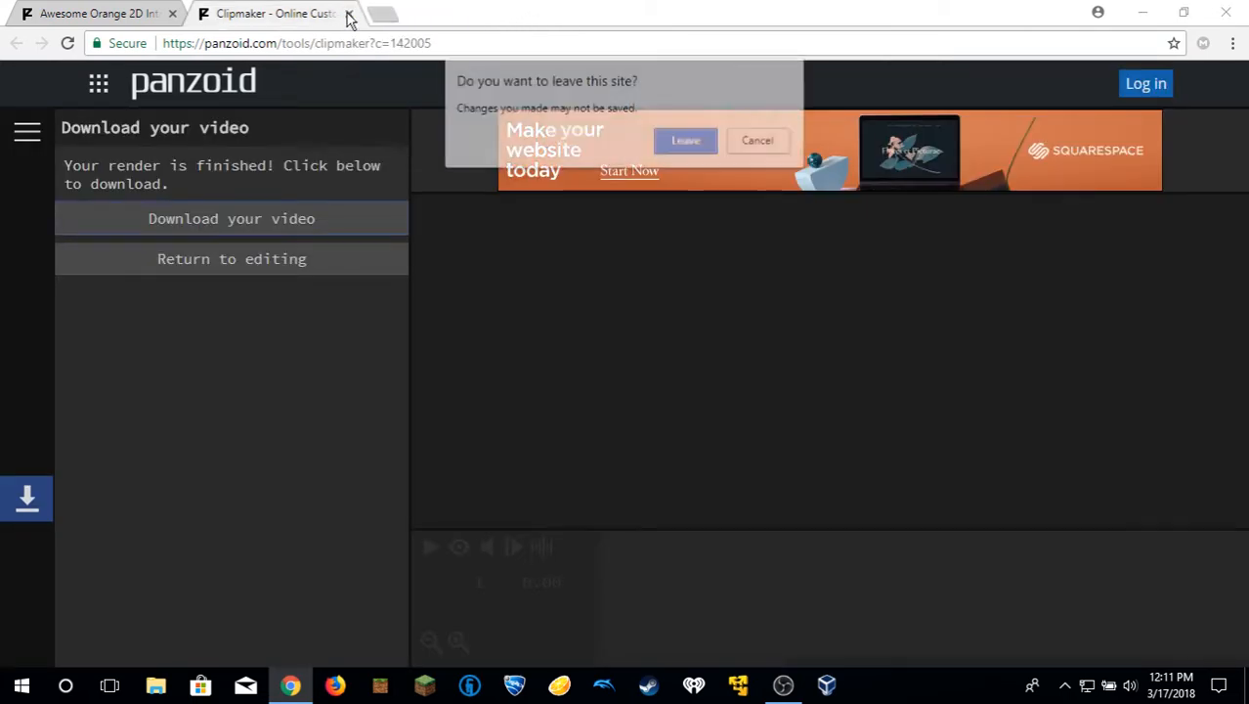
pyautogui.click(685, 140)
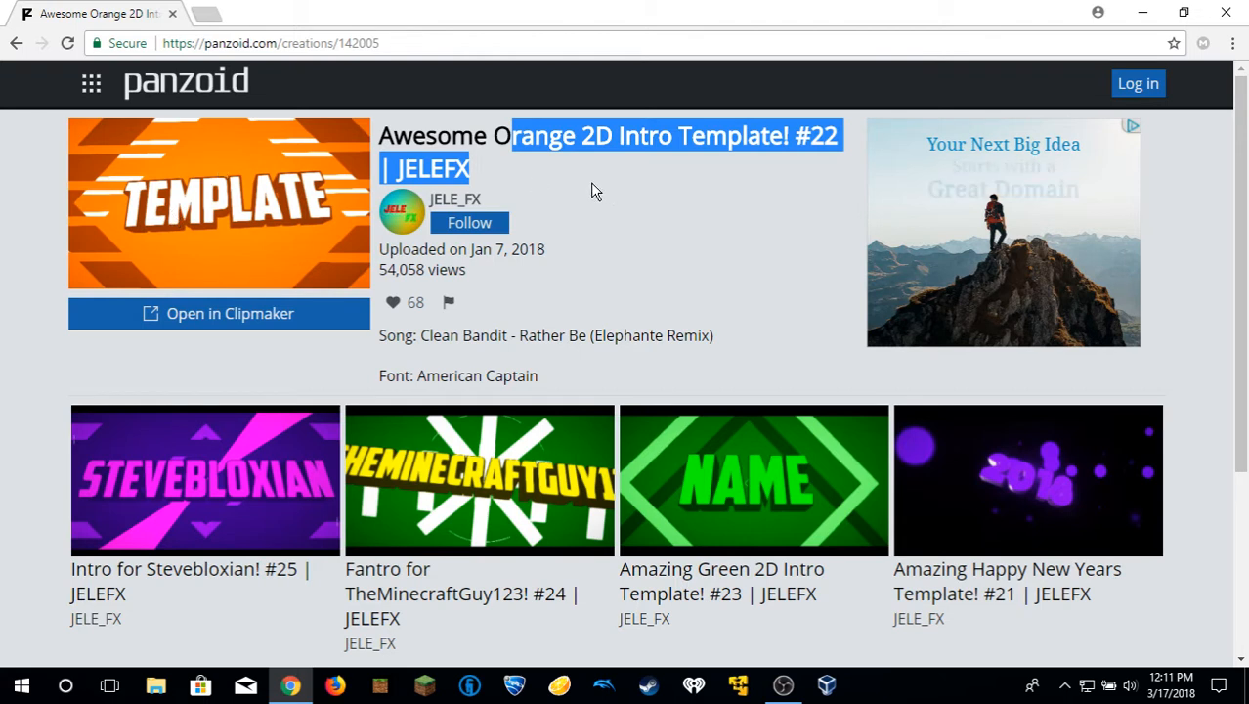
pyautogui.click(470, 124)
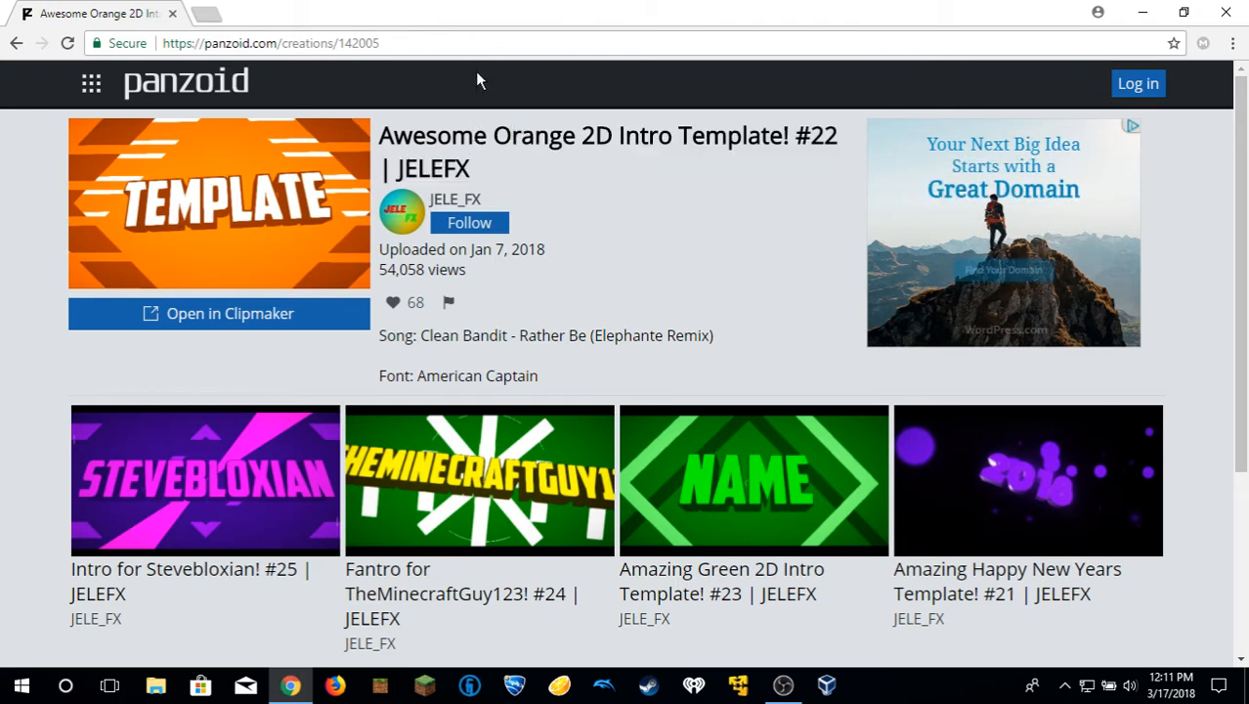